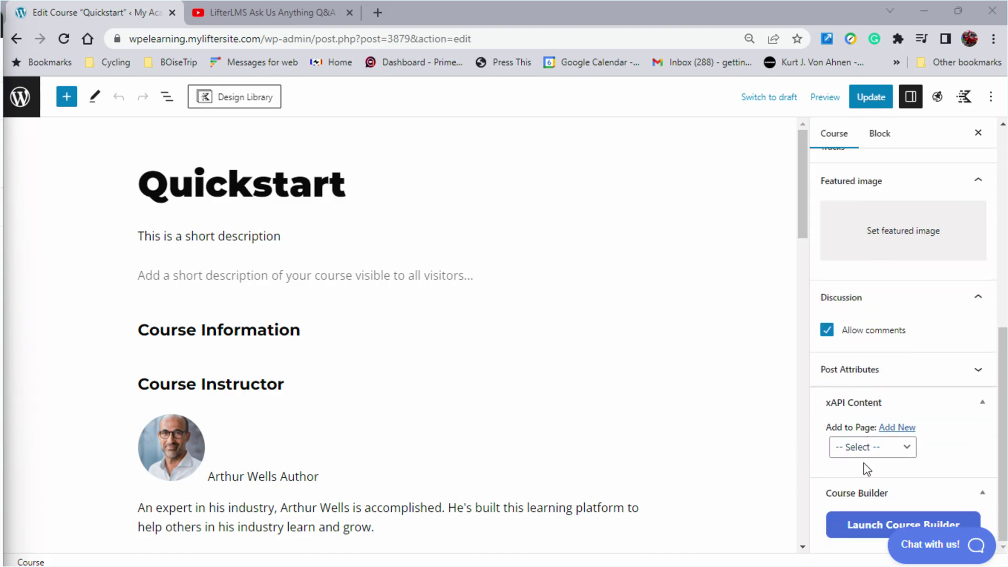
# Step: Launch the Course Builder for the Quickstart course
pyautogui.click(873, 531)
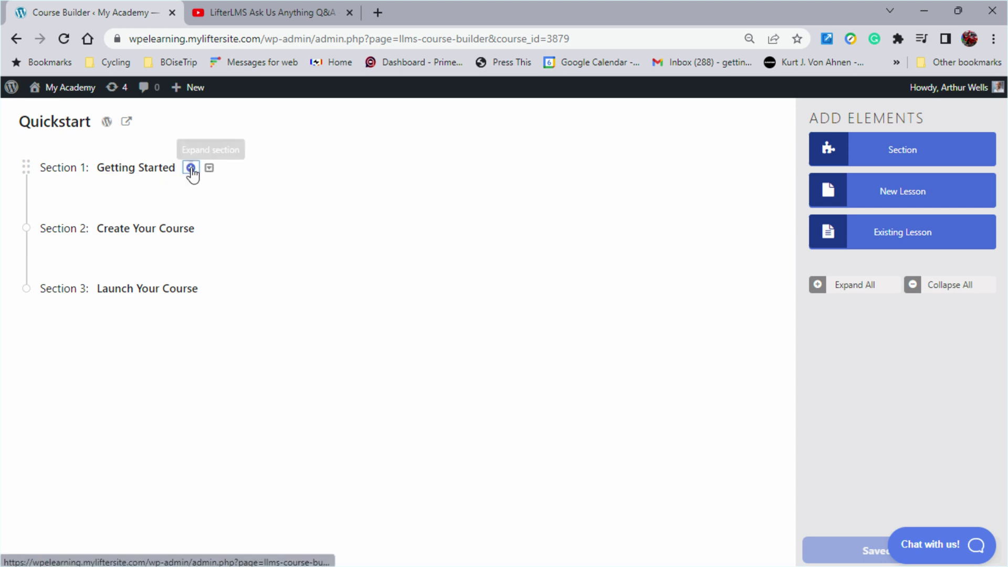
# Step: Expand Section 1: Getting Started to reveal its three lessons
pyautogui.click(191, 167)
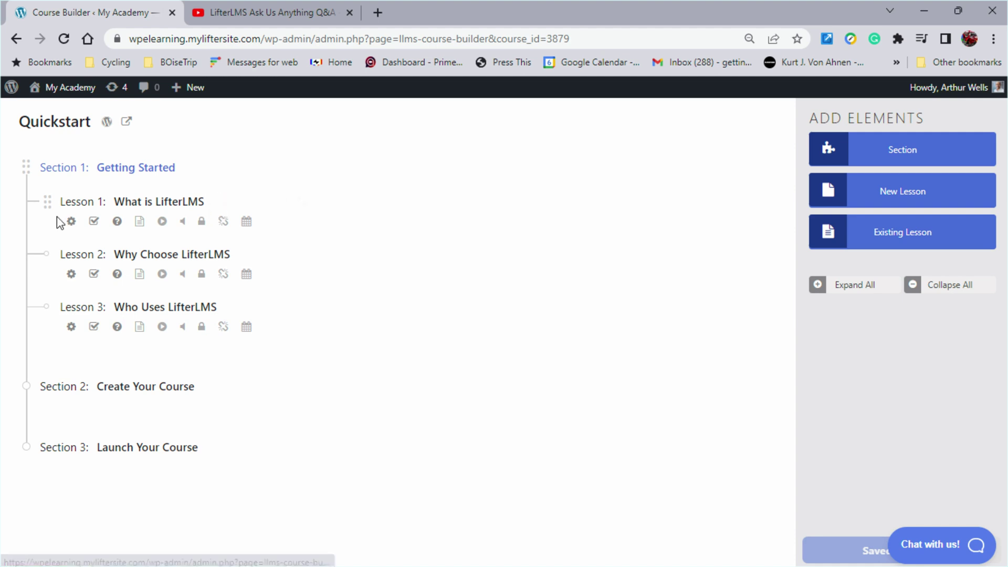
# Step: Paste the YouTube link as the What is LifterLMS lesson's Video Embed URL and save it
pyautogui.click(72, 222)
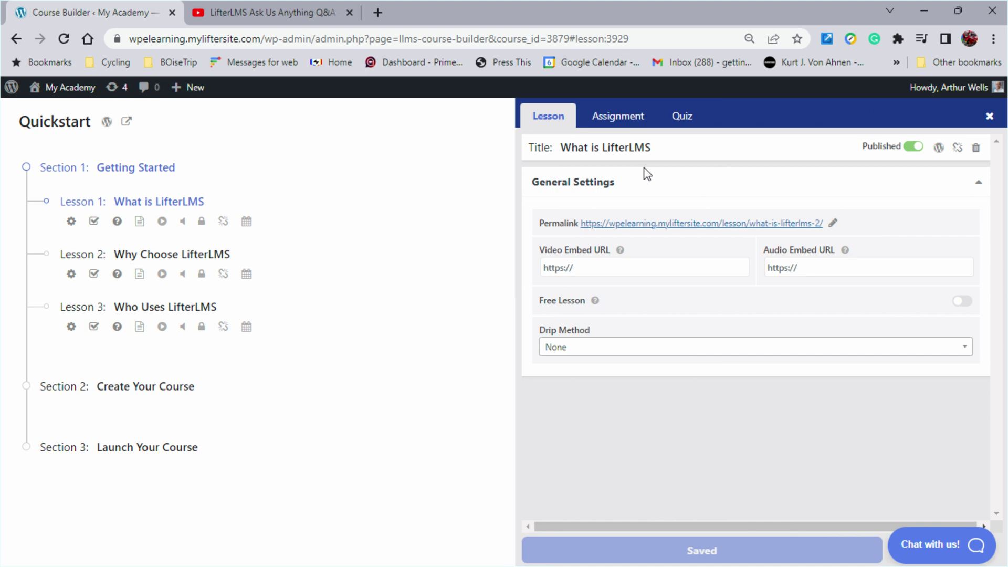
pyautogui.click(580, 268)
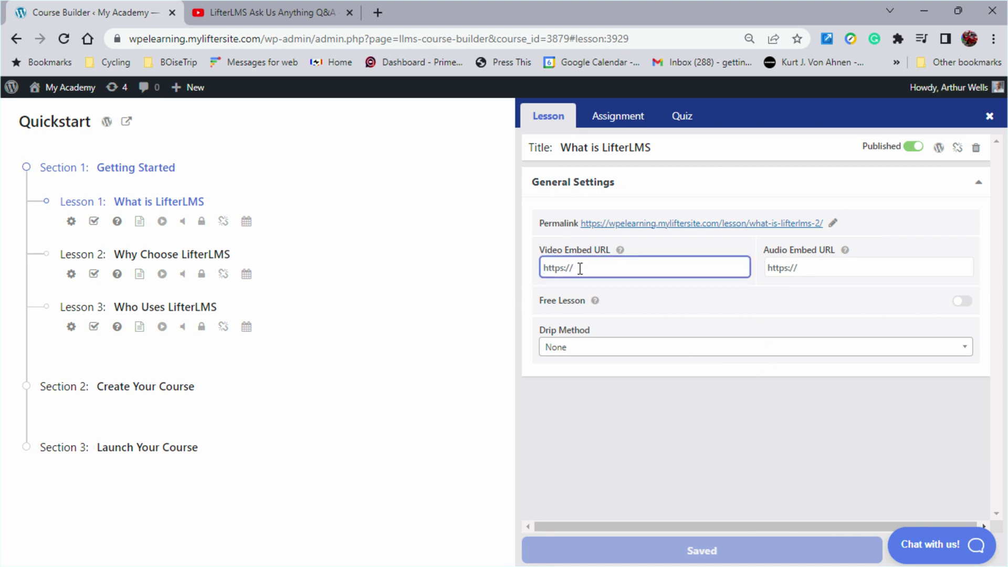
pyautogui.write('https://www.youtube.com/watch?v=R0Kg2qcuwHQ')
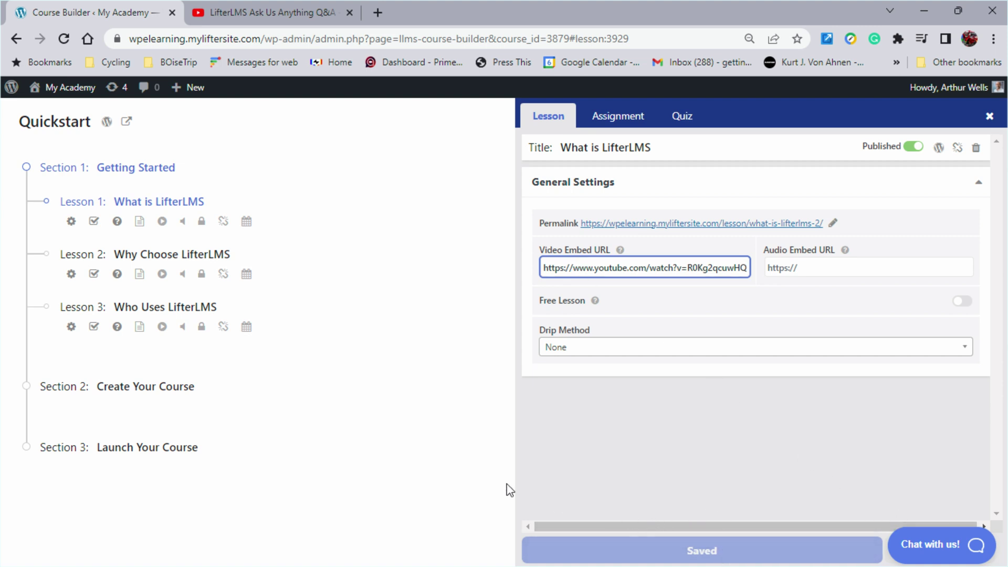
pyautogui.click(428, 478)
pyautogui.click(708, 551)
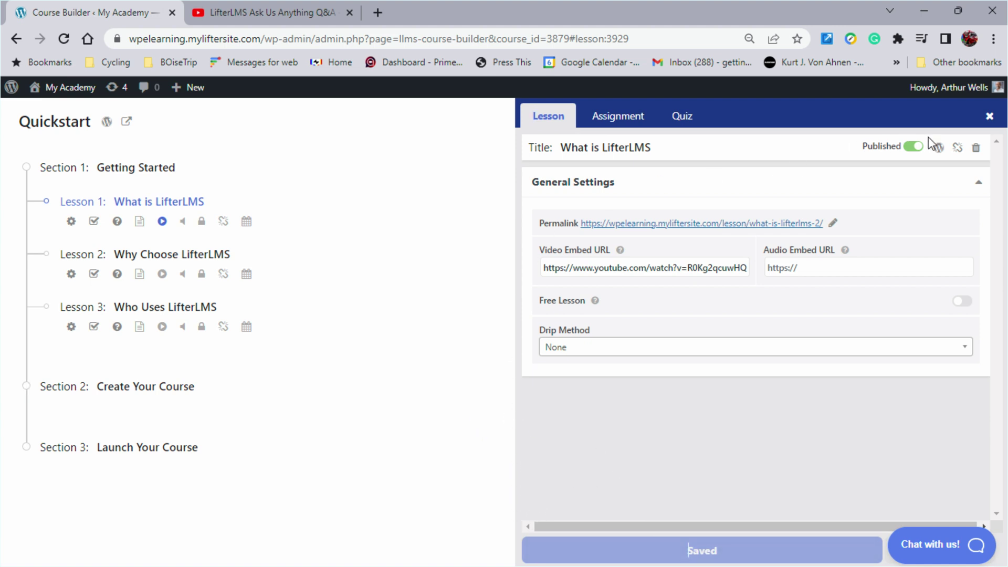
# Step: Close the lesson settings and save the Course Builder changes
pyautogui.click(990, 116)
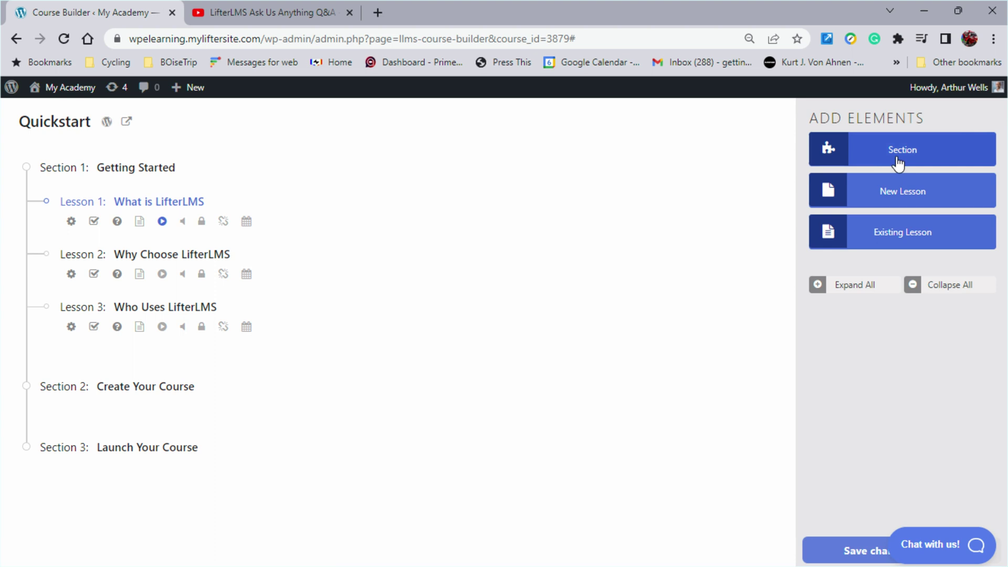
pyautogui.click(848, 551)
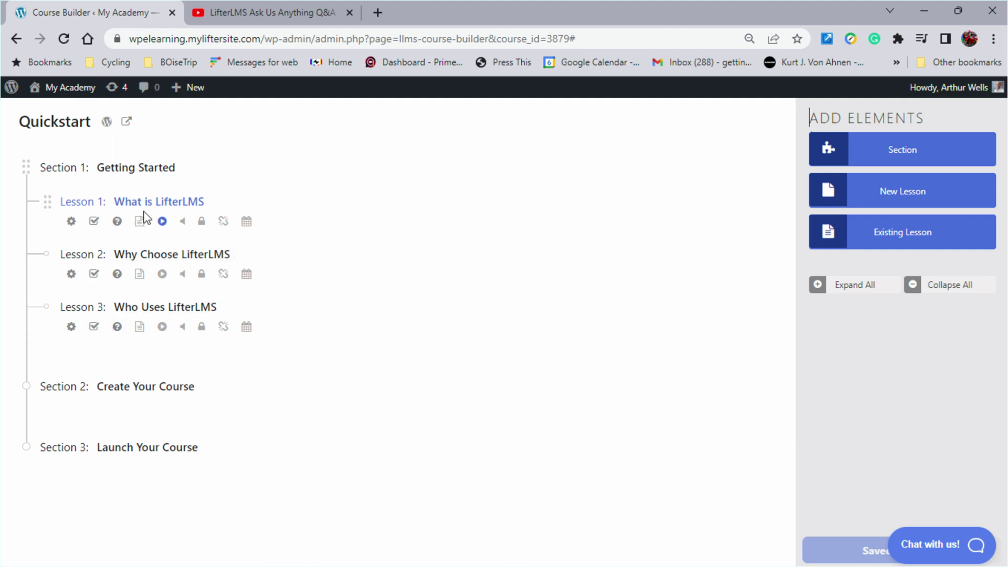
pyautogui.moveTo(131, 212)
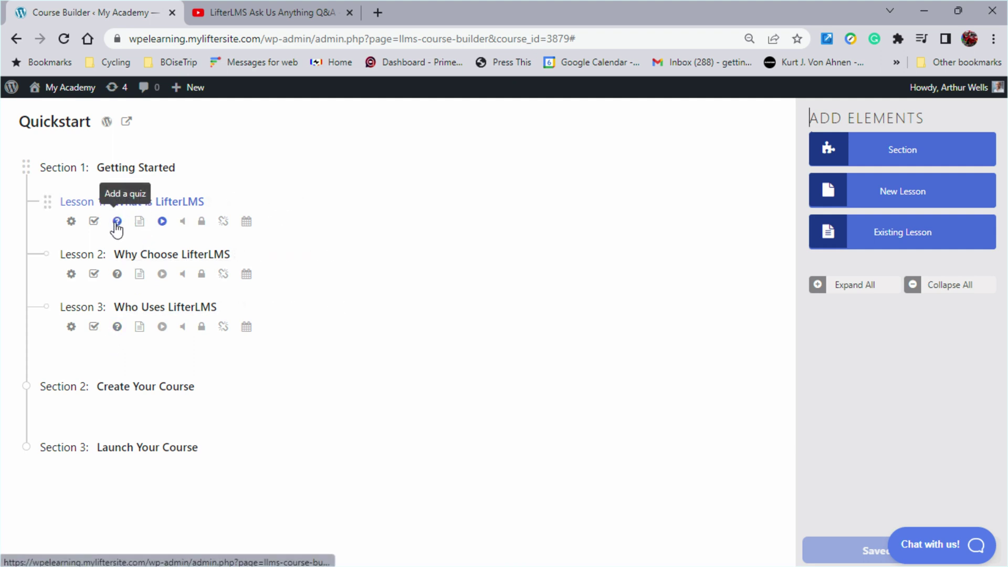
pyautogui.moveTo(210, 209)
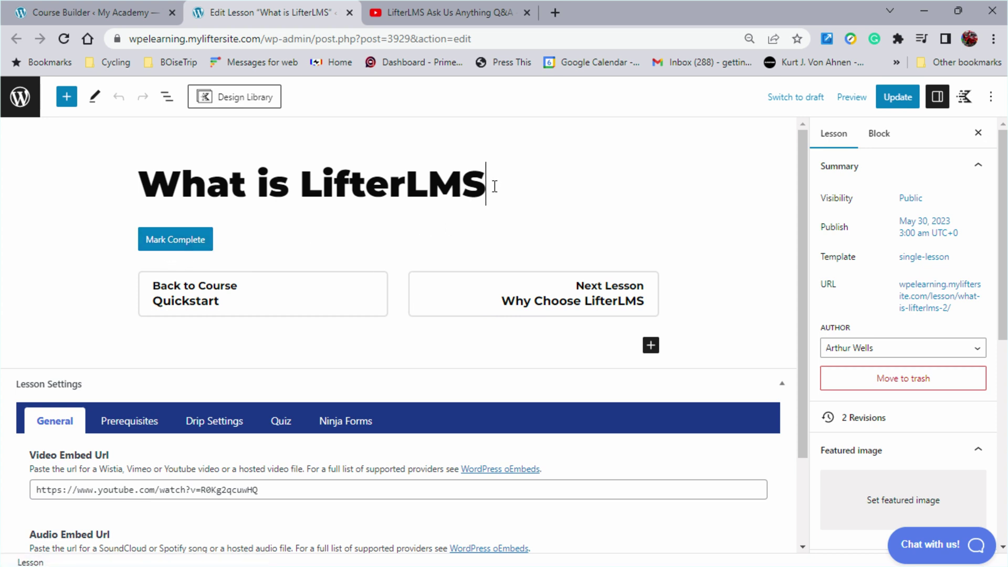
# Step: Add paragraphs 'Headline - subline' and 'Paragraph content' below the title, plus an empty block
pyautogui.press('Return')
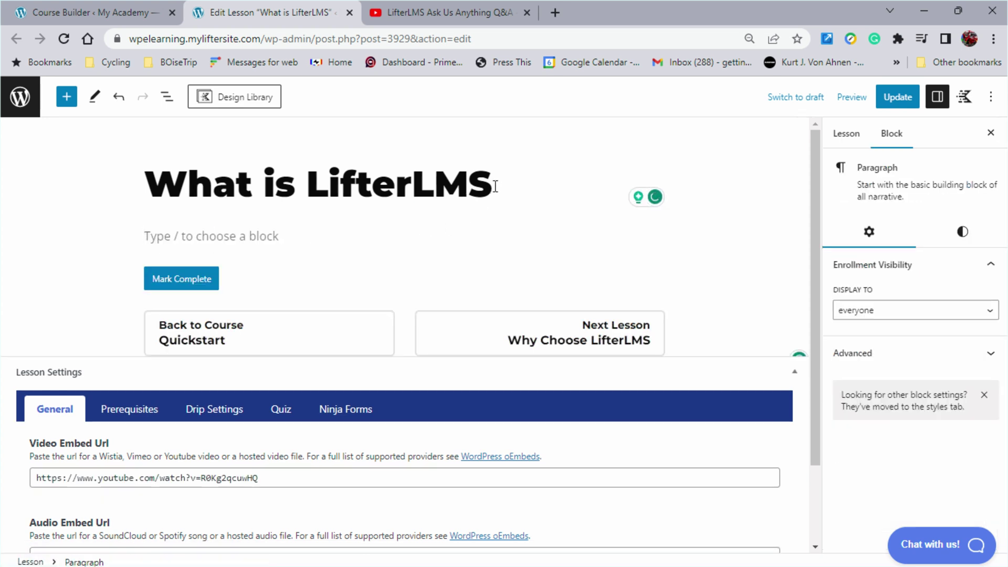
pyautogui.write('Hea')
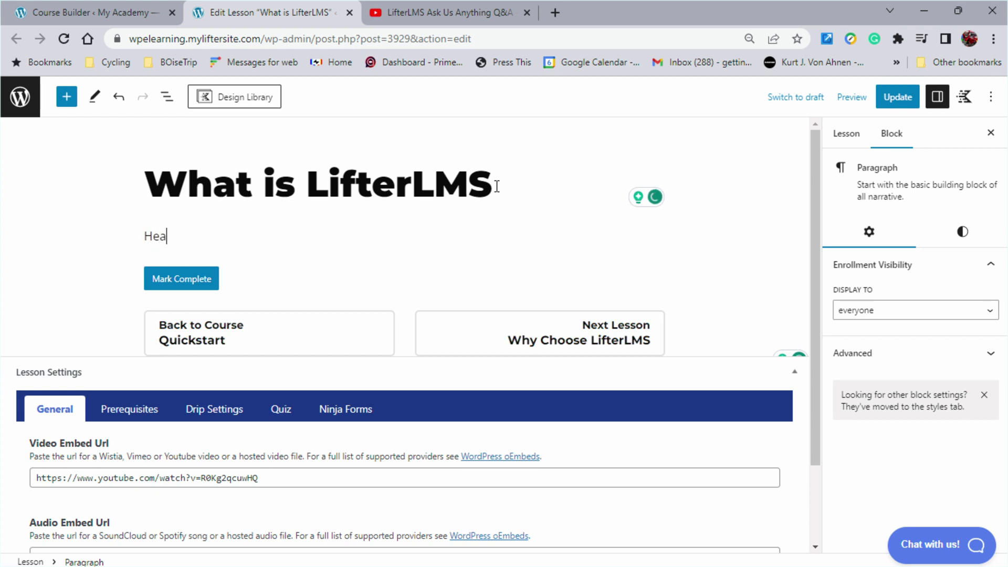
pyautogui.write('dline - subline')
pyautogui.press('Return')
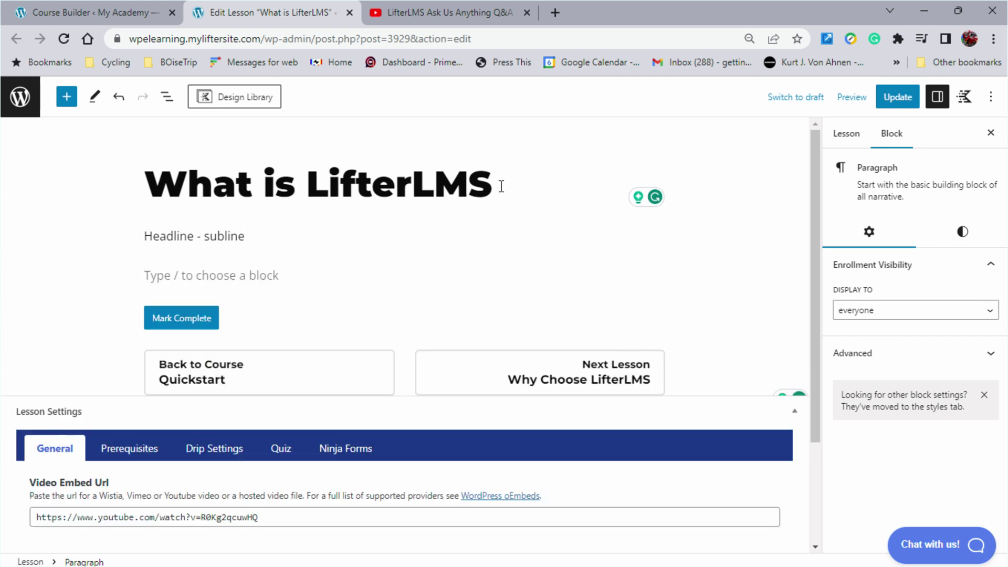
pyautogui.write('Paragra')
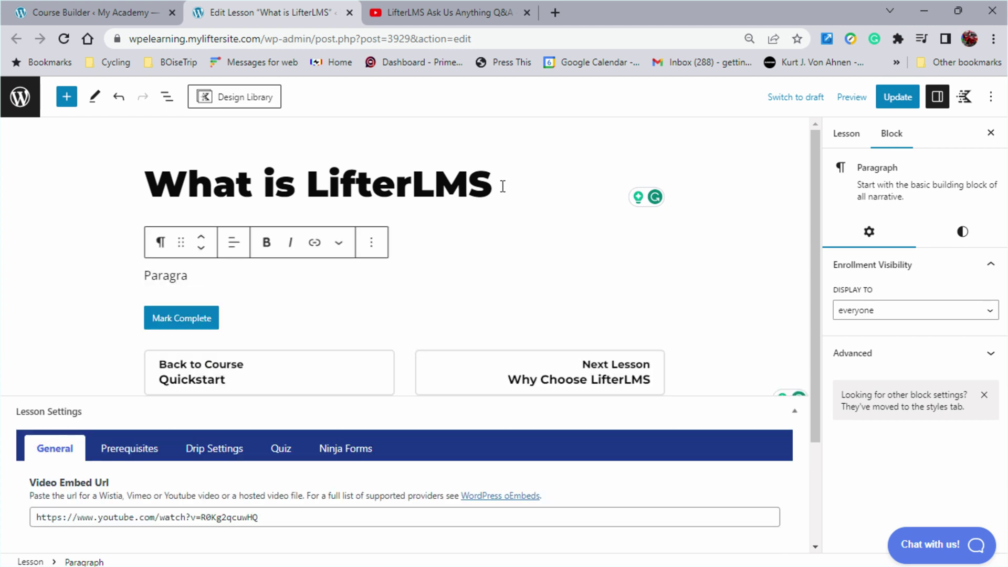
pyautogui.write('ph')
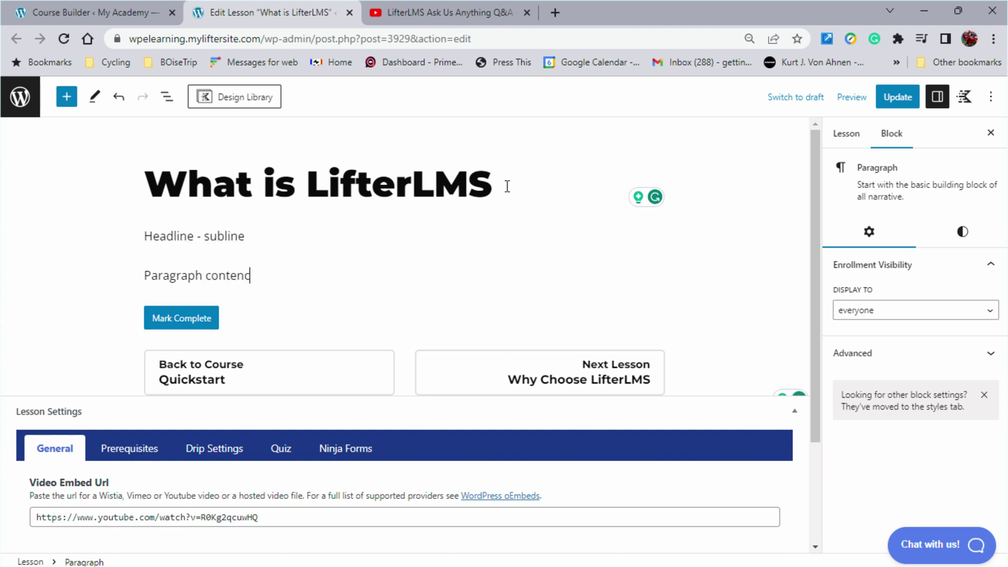
pyautogui.write(' content')
pyautogui.press('Return')
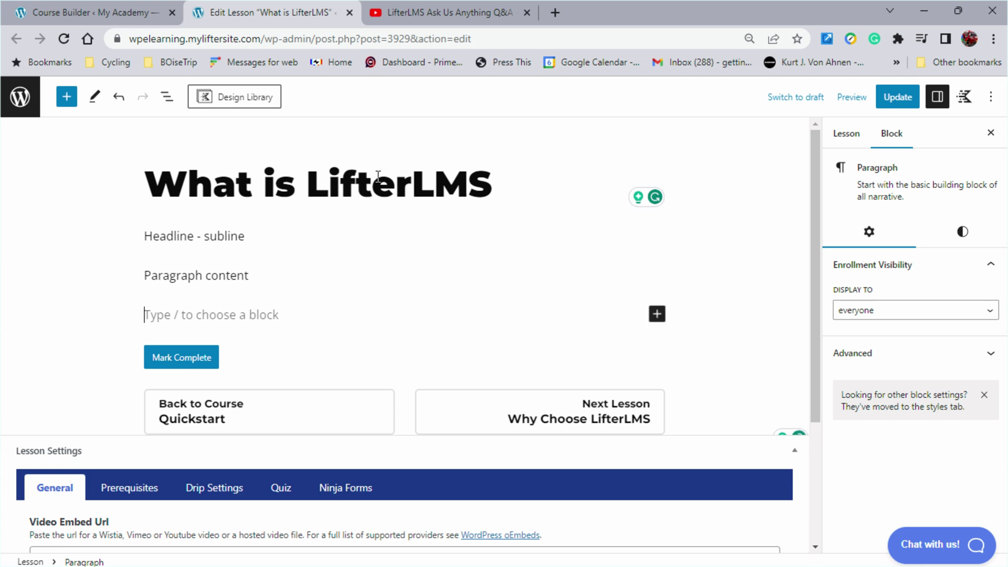
# Step: Insert a Media & Text block below the paragraphs
pyautogui.click(657, 313)
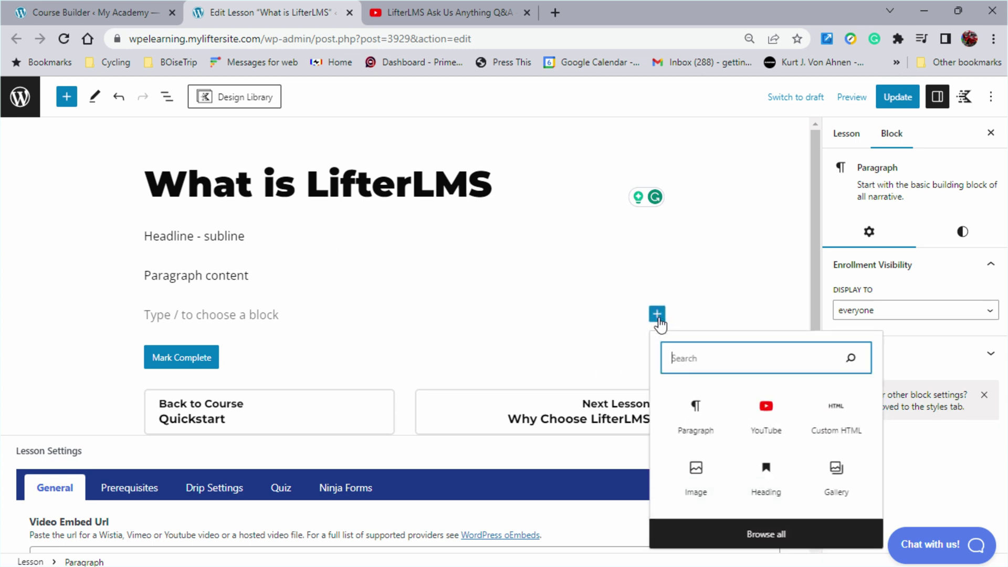
pyautogui.write('media')
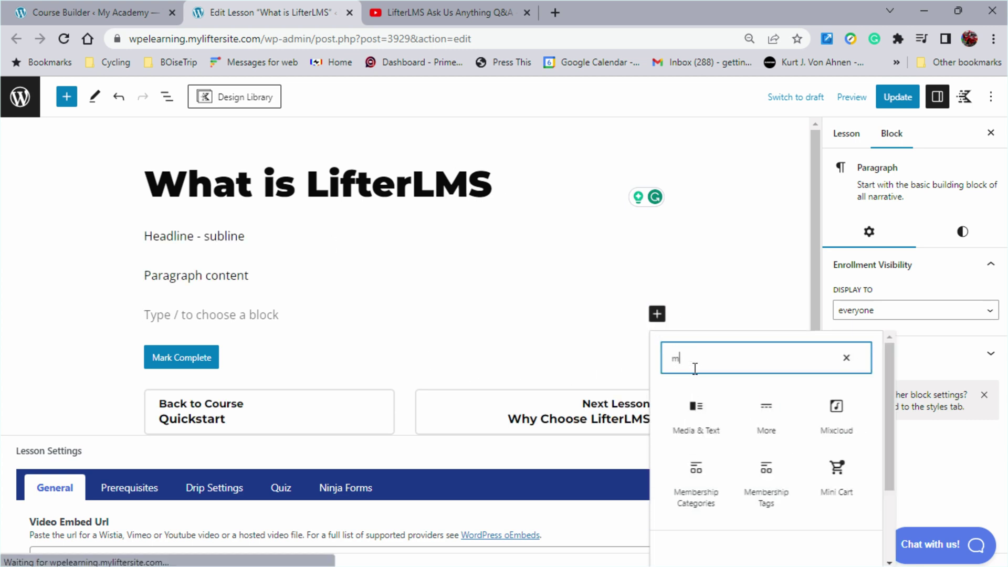
pyautogui.click(696, 414)
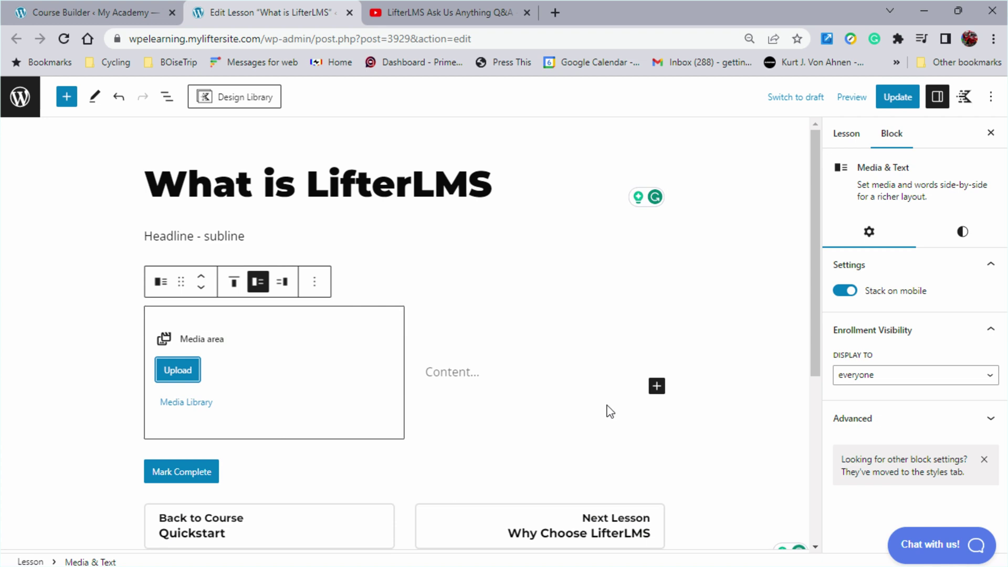
# Step: Place the LifterLMS-1-17 logo from the Media Library into the Media & Text block
pyautogui.click(188, 408)
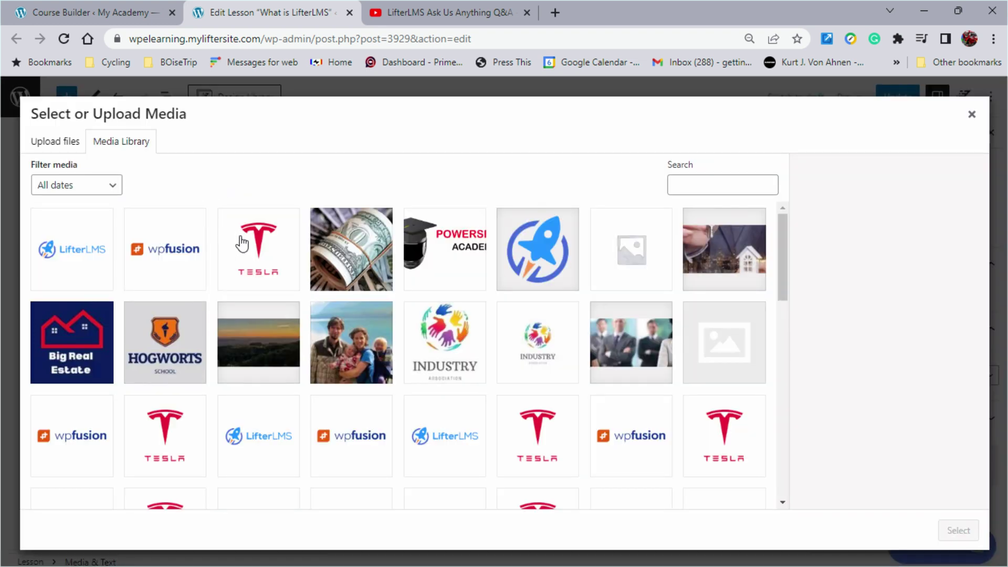
pyautogui.click(72, 260)
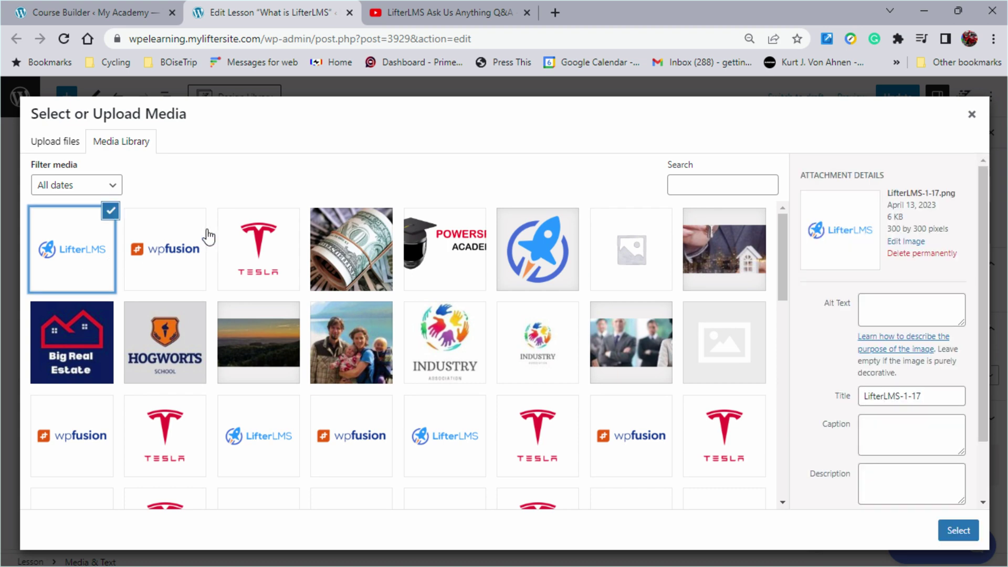
pyautogui.click(969, 534)
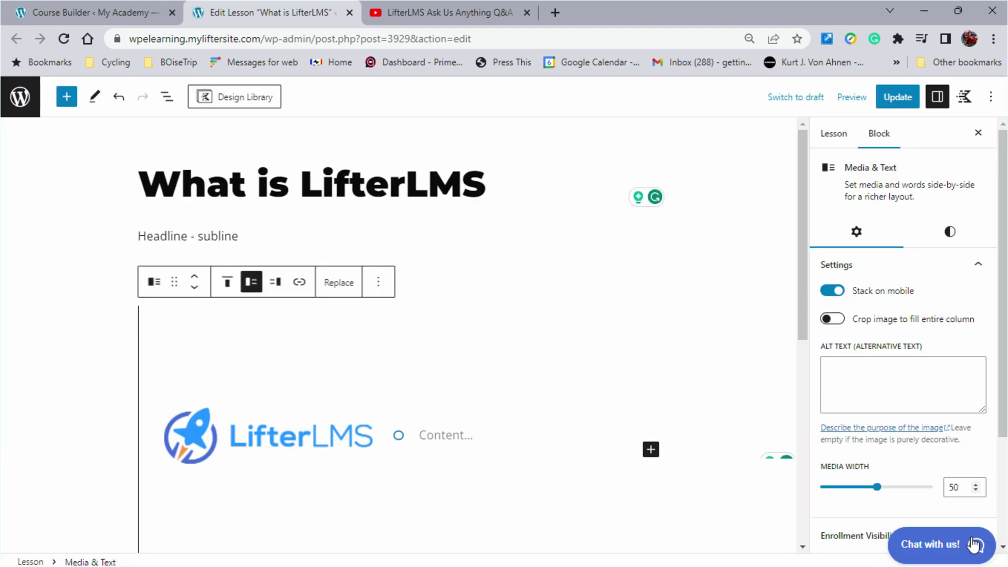
# Step: Write 'the best LMS on the planet' beside the logo and review the Lesson Settings
pyautogui.click(441, 435)
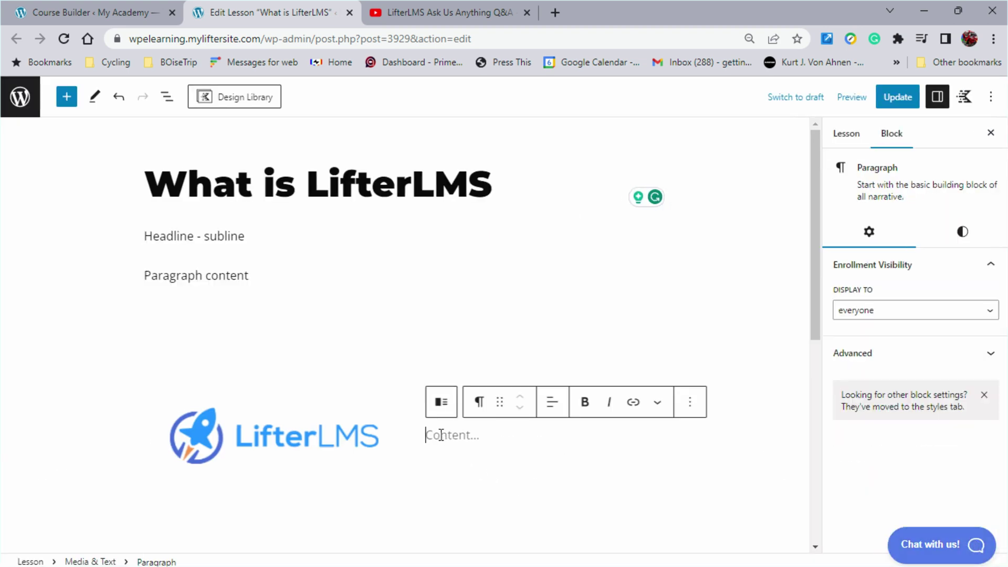
pyautogui.write('the ')
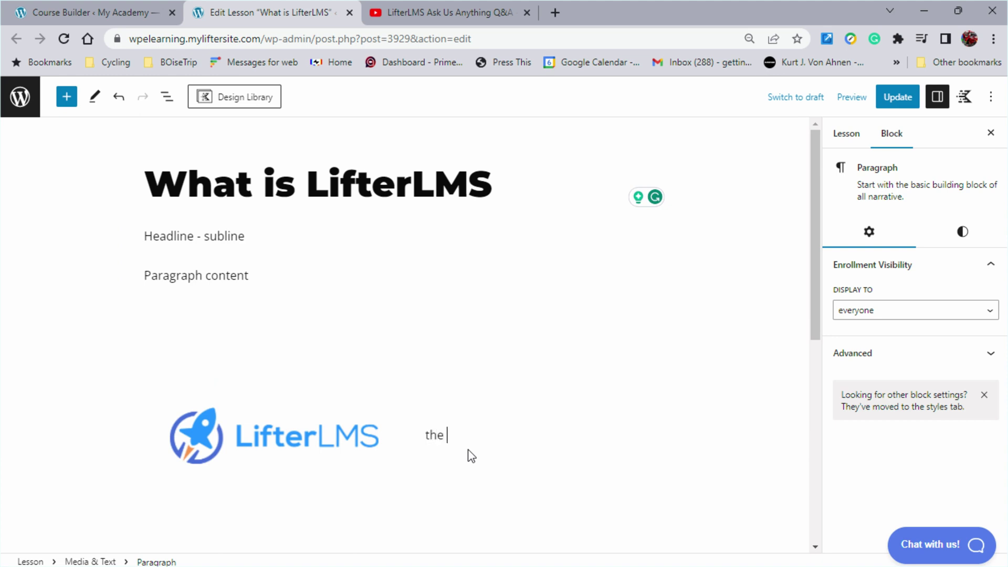
pyautogui.write('best LMS on the plane')
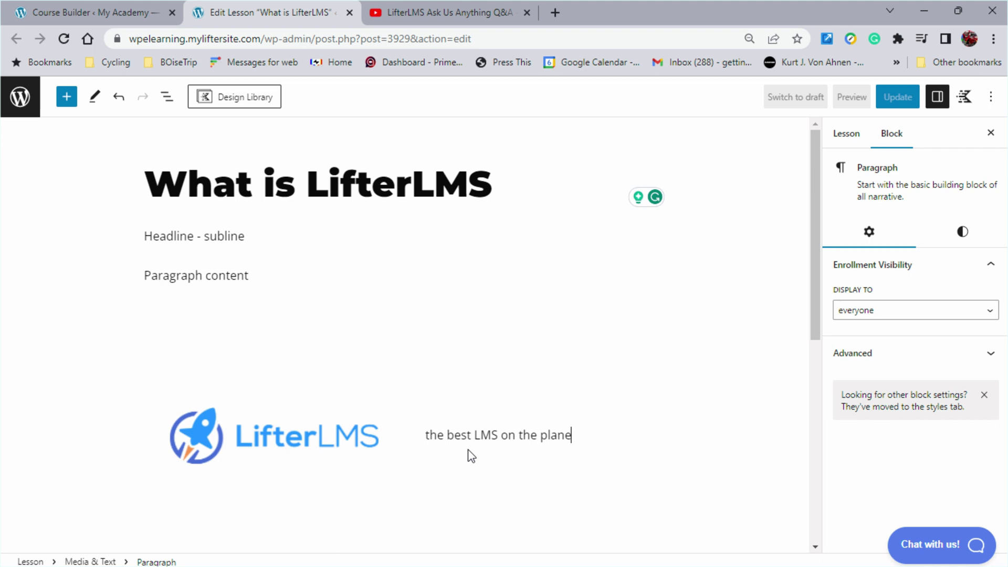
pyautogui.write('y')
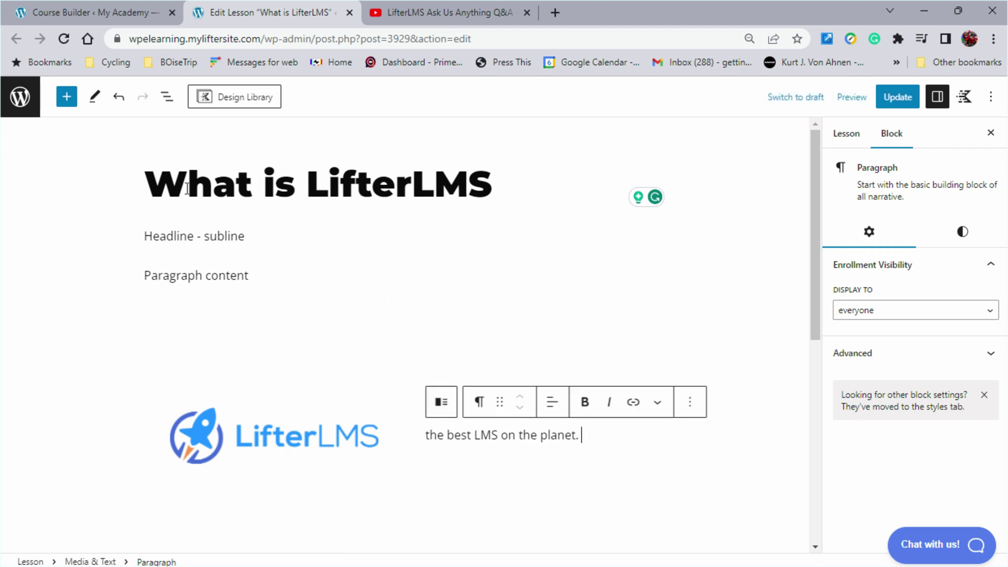
pyautogui.scroll(-4, 268, 347)
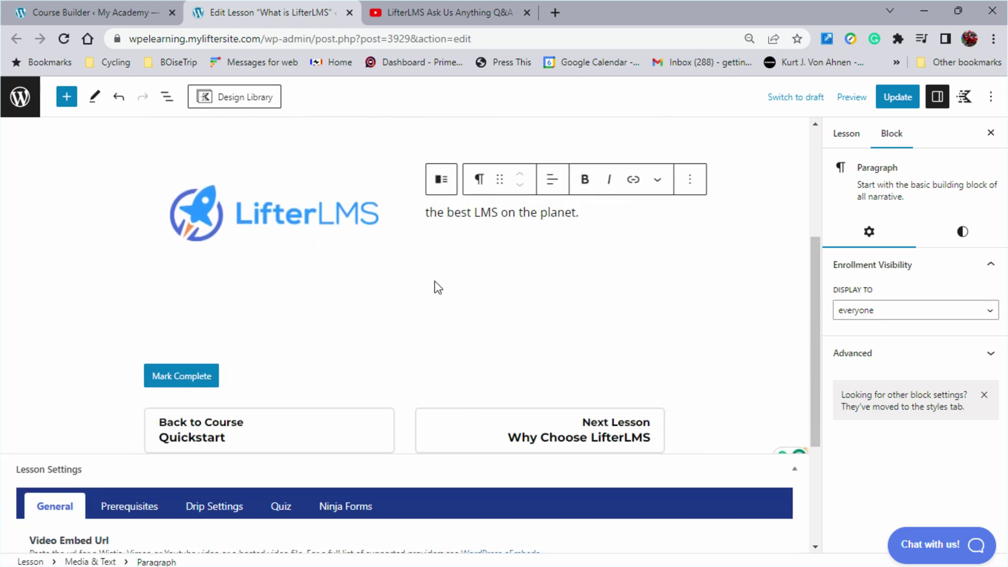
pyautogui.scroll(3, 437, 287)
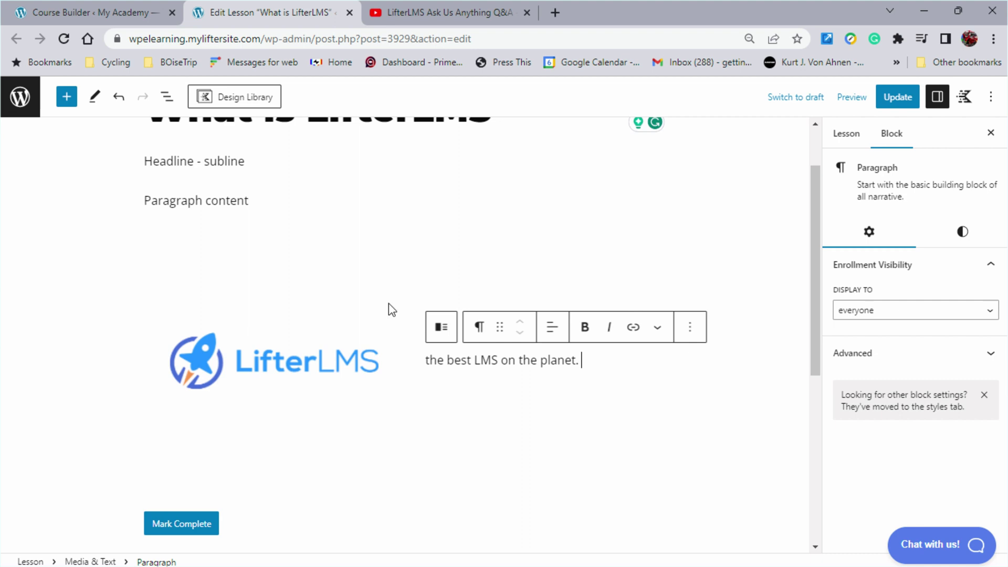
pyautogui.scroll(-4, 390, 312)
pyautogui.scroll(-3, 374, 313)
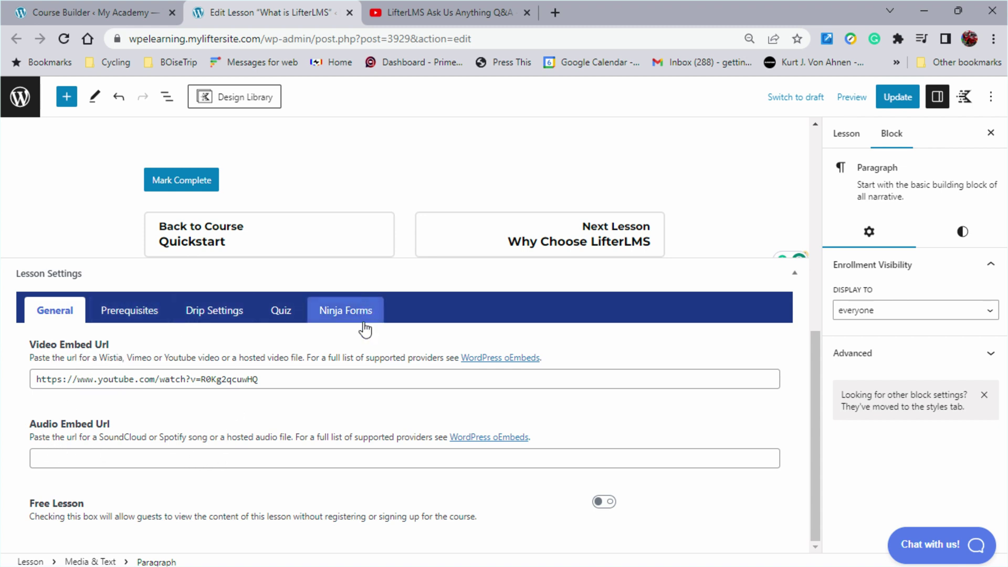
pyautogui.scroll(8, 425, 231)
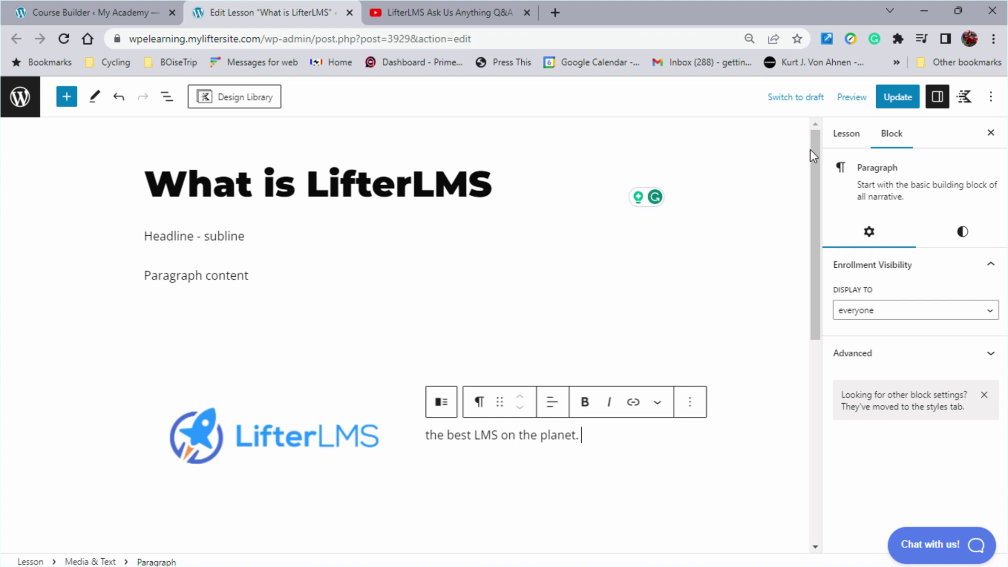
# Step: Update the lesson to save the new content
pyautogui.click(897, 97)
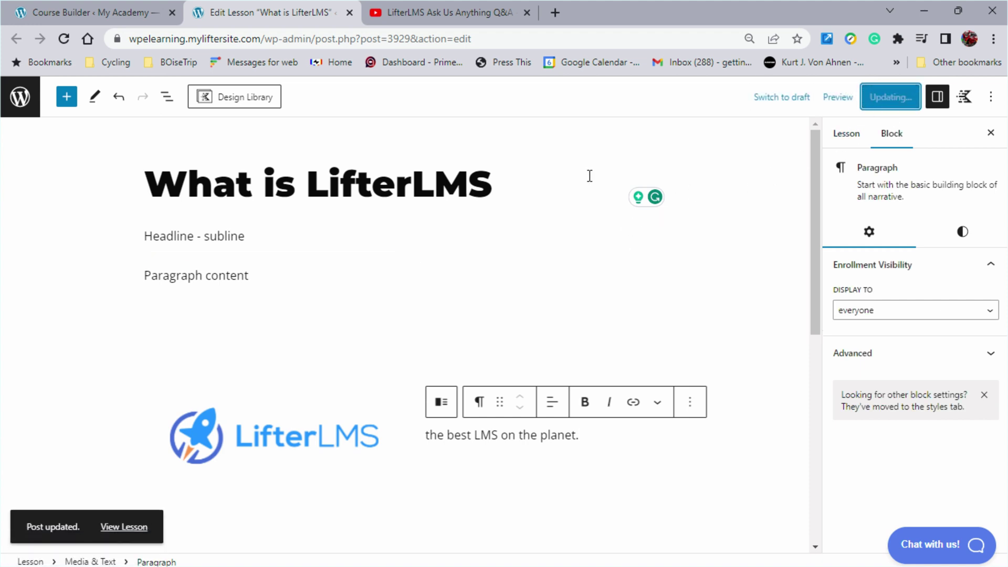
pyautogui.click(667, 351)
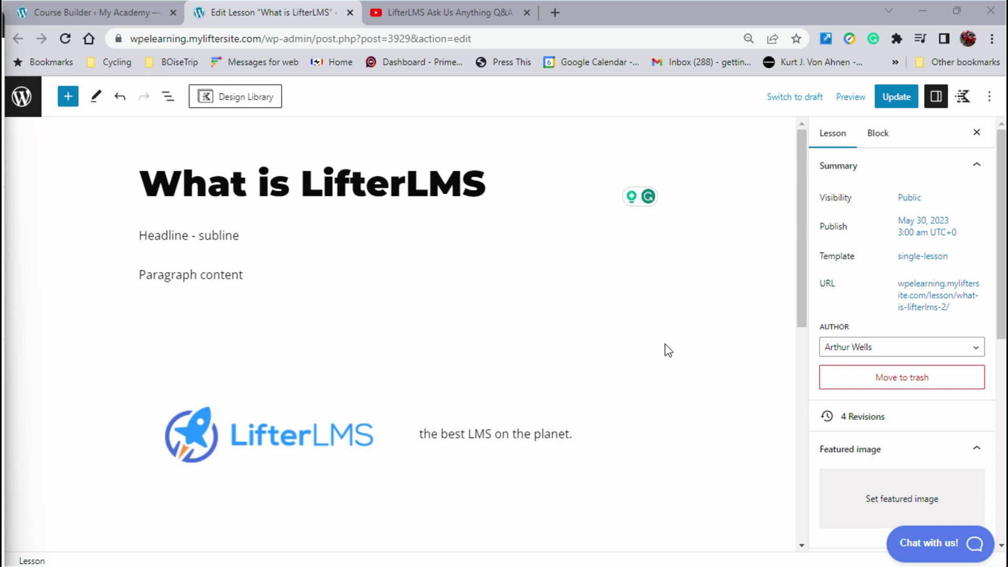
pyautogui.click(851, 96)
# Step: Preview the lesson in a new tab and scroll through its video, text and logo block
pyautogui.click(751, 218)
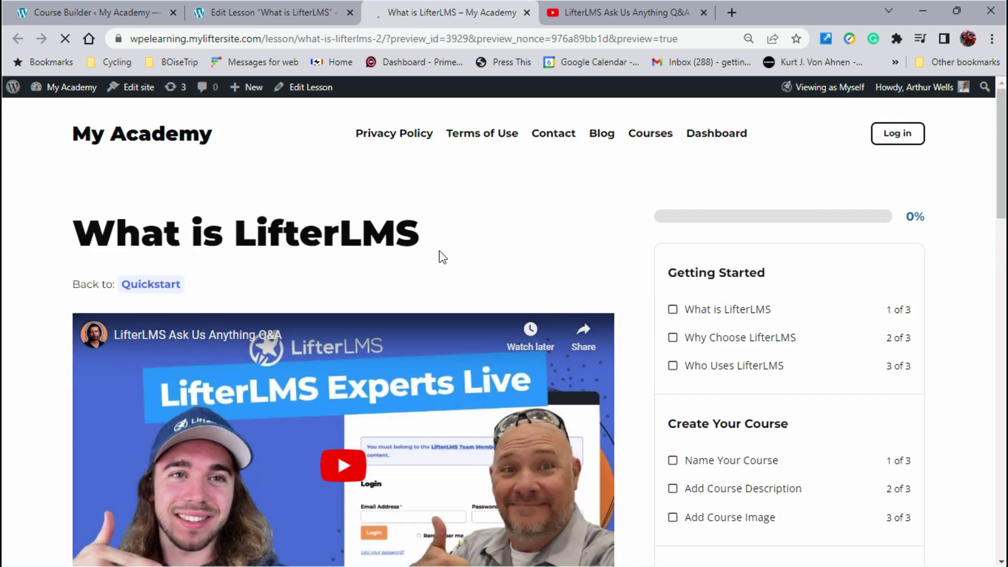
pyautogui.scroll(-3, 441, 257)
pyautogui.scroll(-2, 441, 278)
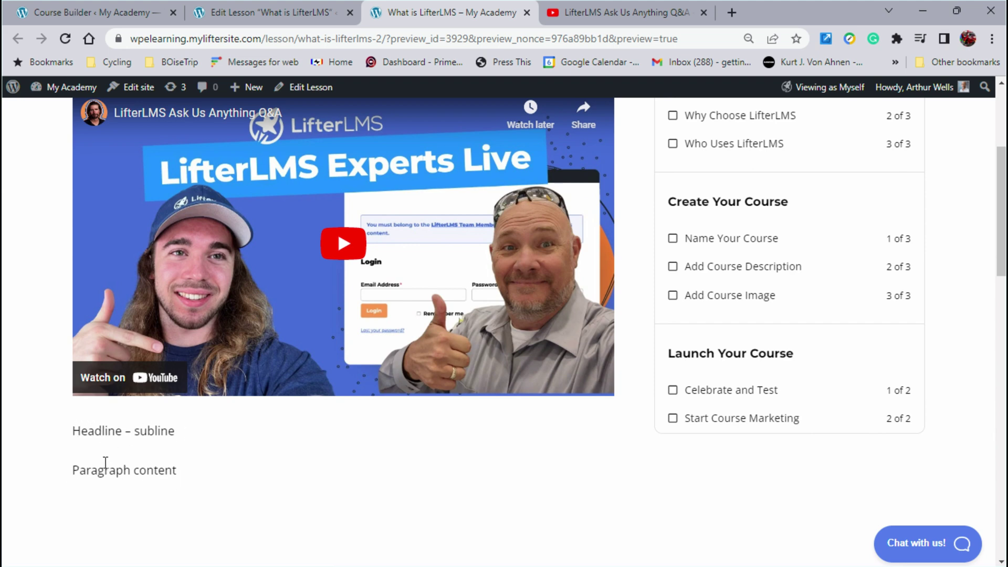
pyautogui.scroll(-5, 234, 463)
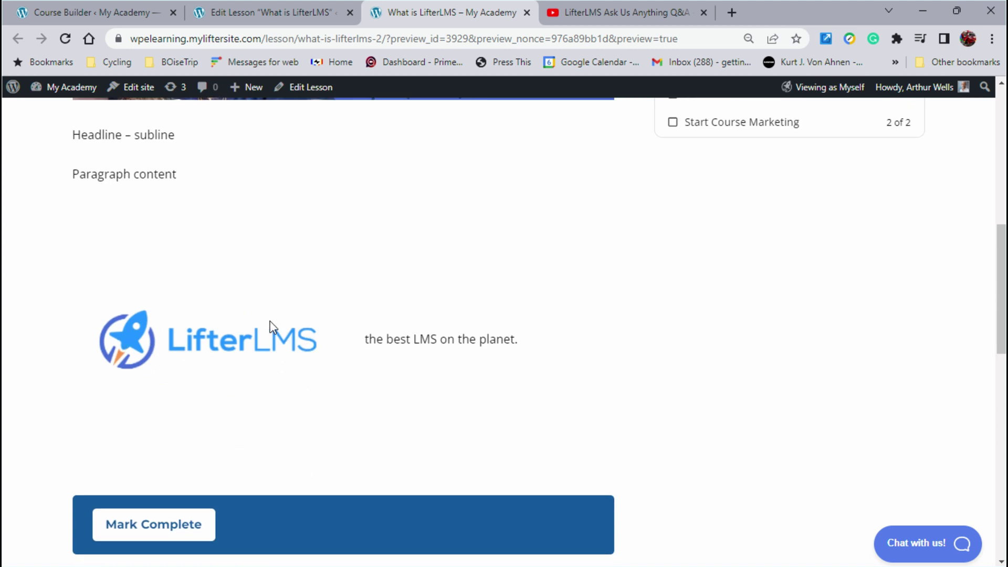
pyautogui.scroll(-2, 299, 391)
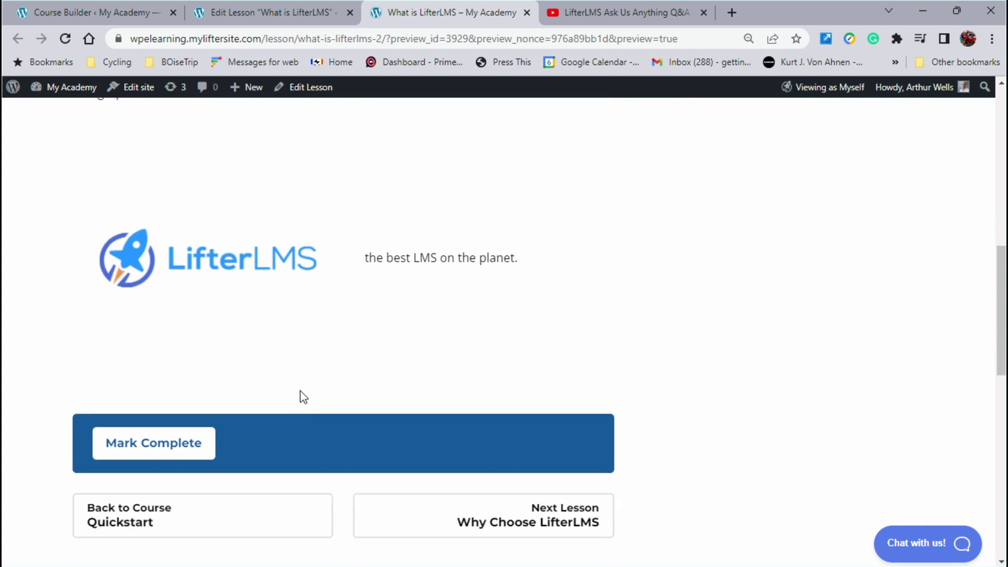
pyautogui.scroll(-1, 300, 397)
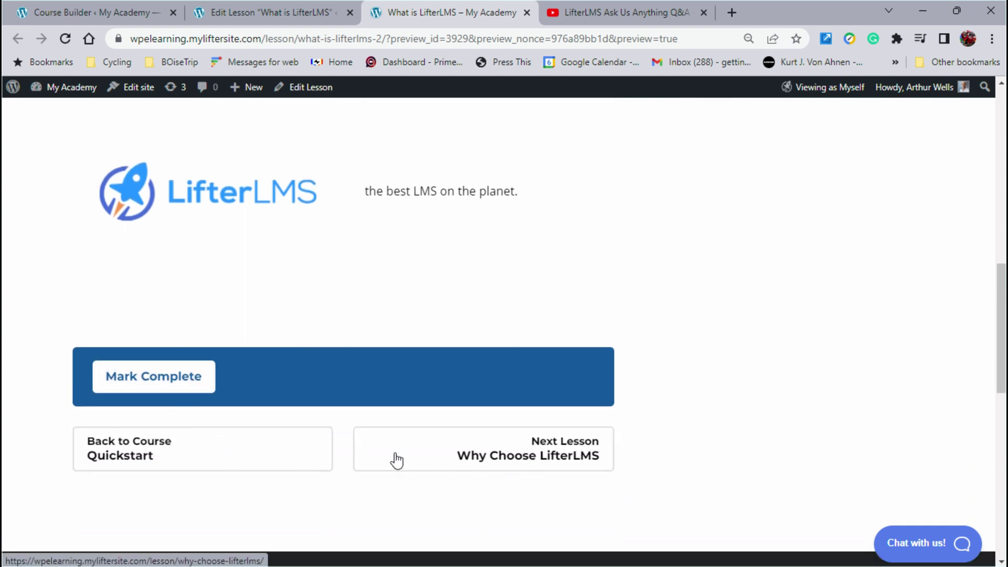
pyautogui.scroll(10, 386, 423)
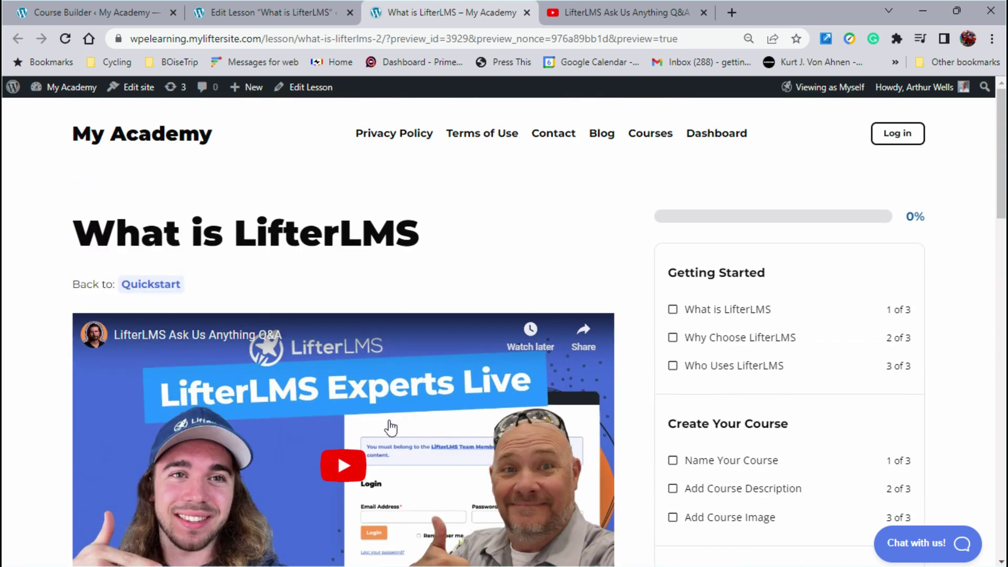